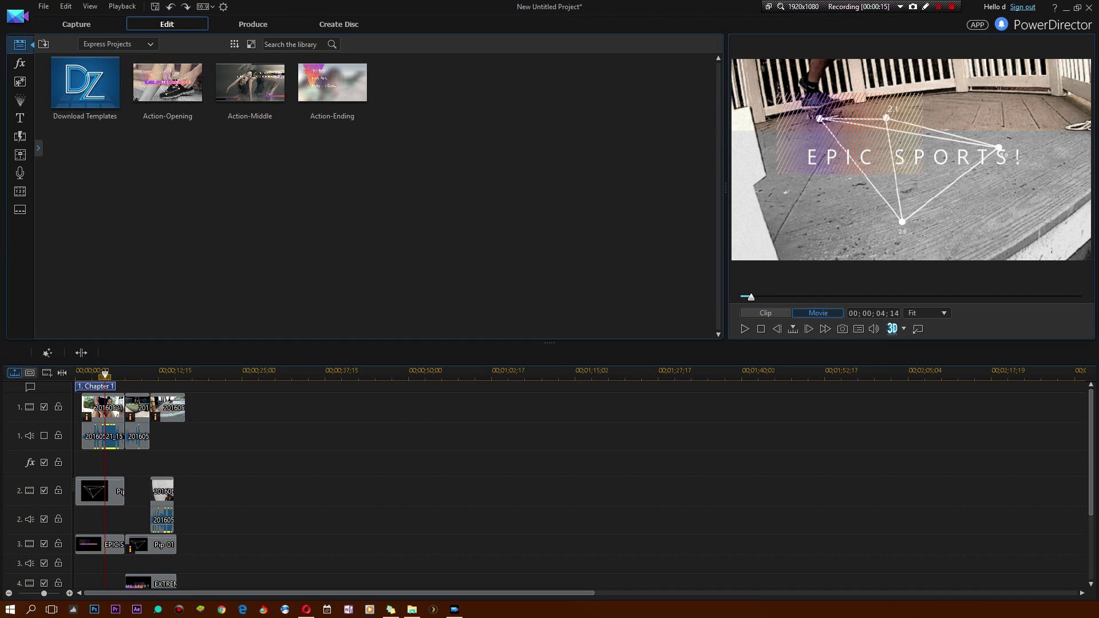
Step: Preview the Action-Opening template, then add Action-Middle to the end of the timeline
{"action": "left_click", "coordinate": [167, 82]}
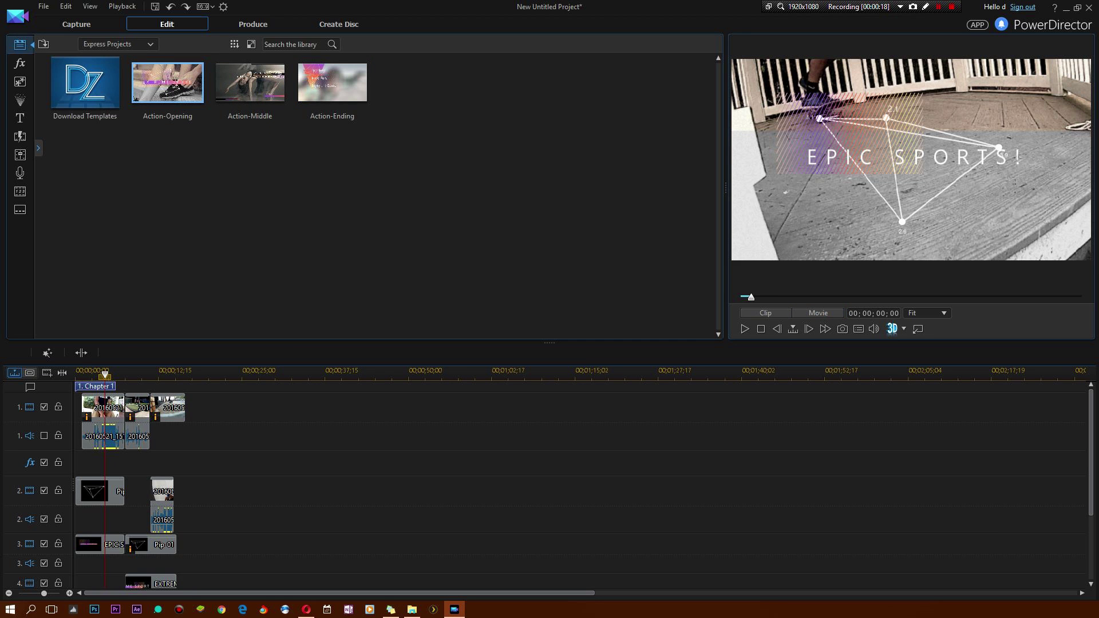
{"action": "left_click", "coordinate": [167, 83]}
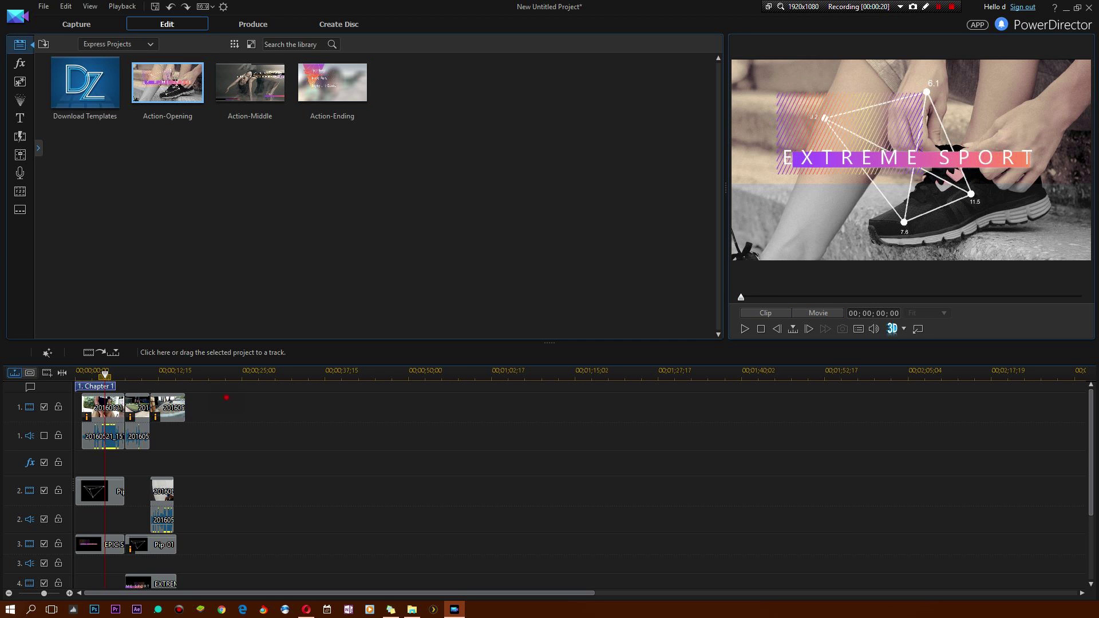
{"action": "left_click_drag", "start_coordinate": [226, 396], "coordinate": [210, 449]}
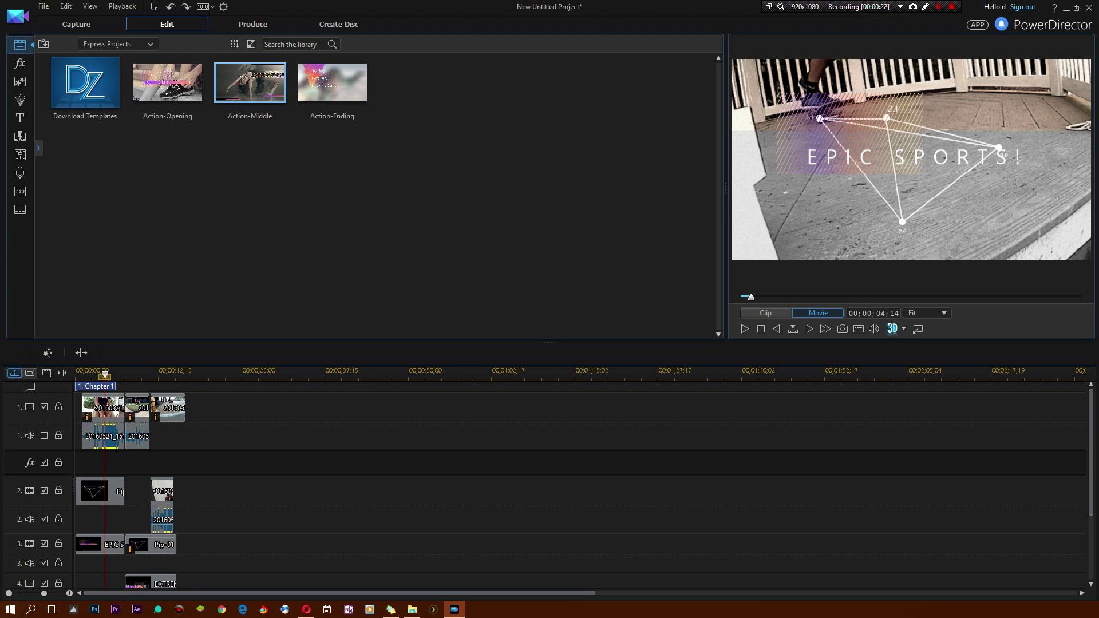
{"action": "left_click_drag", "start_coordinate": [249, 83], "coordinate": [194, 412]}
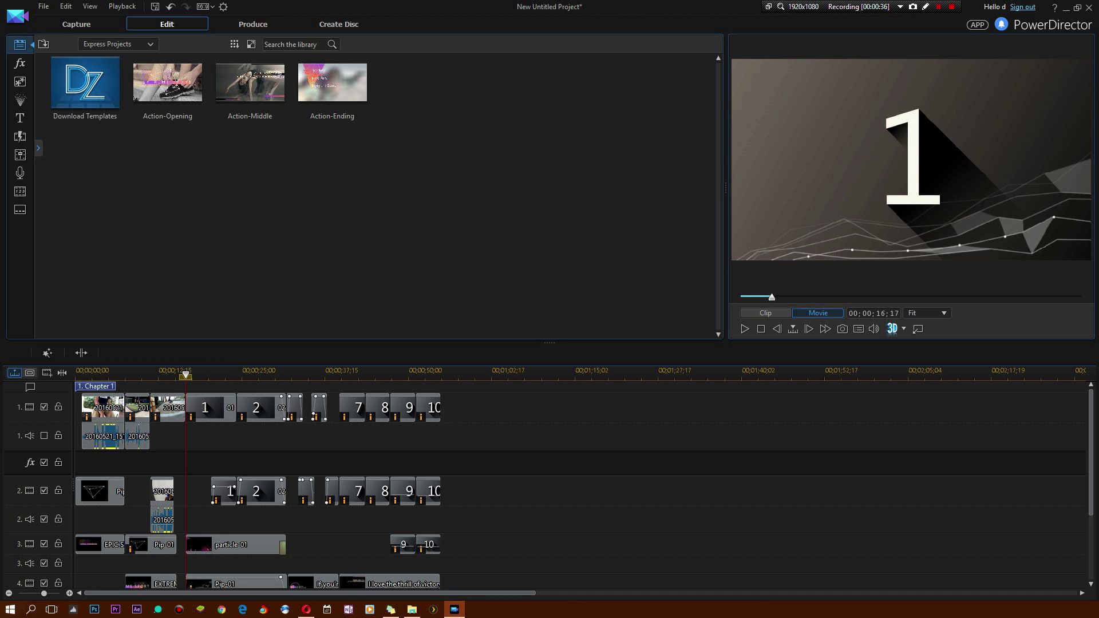
Step: Drag the ION 0001 video from the ION REC folder onto the PowerDirector timeline
{"action": "key", "text": "alt+Tab"}
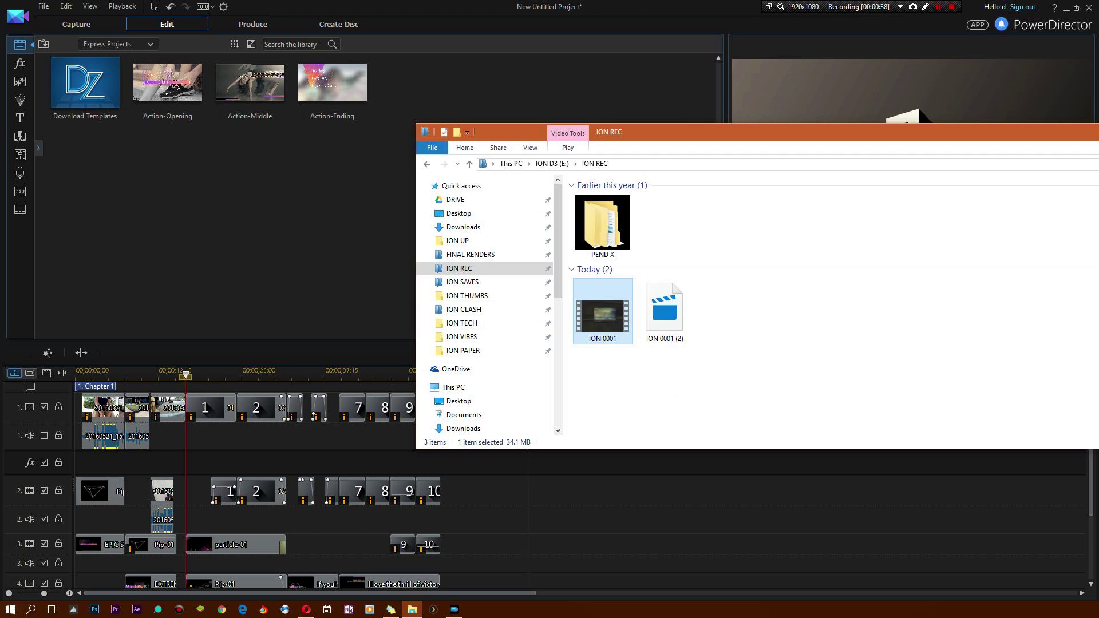
{"action": "mouse_move", "coordinate": [602, 312]}
{"action": "left_mouse_down"}
{"action": "mouse_move", "coordinate": [764, 284]}
{"action": "mouse_move", "coordinate": [454, 609]}
{"action": "mouse_move", "coordinate": [281, 383]}
{"action": "left_mouse_up"}
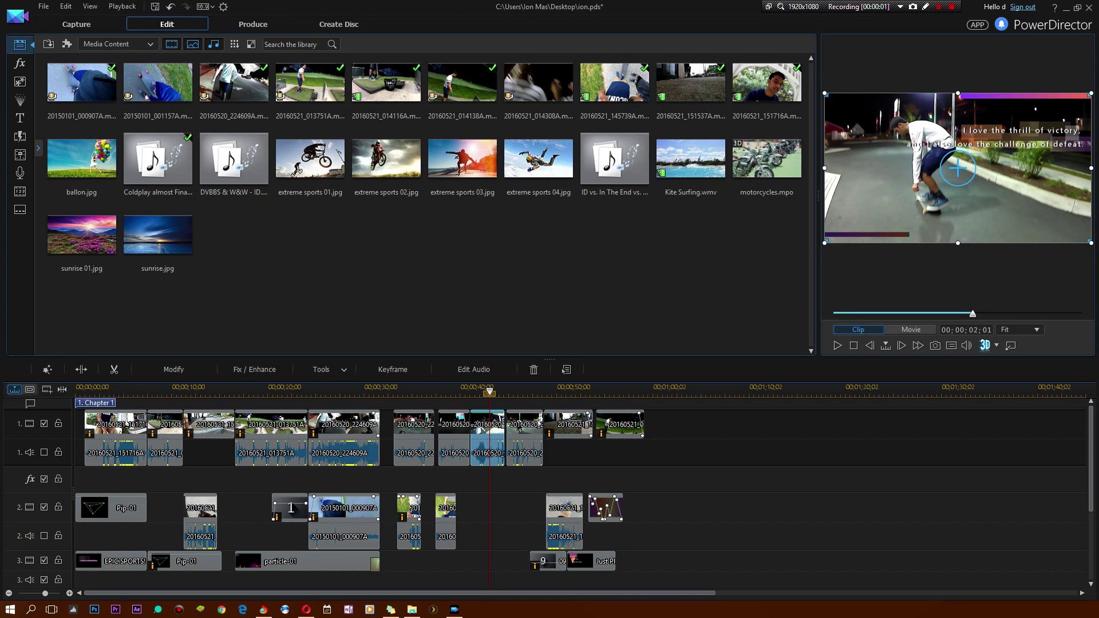
{"action": "mouse_move", "coordinate": [483, 427]}
{"action": "left_mouse_down"}
{"action": "mouse_move", "coordinate": [401, 419]}
{"action": "mouse_move", "coordinate": [500, 448]}
{"action": "mouse_move", "coordinate": [326, 370]}
{"action": "left_mouse_up"}
Step: Launch the Motion Tracker from Tools on the 20160520_224609A skater clip
{"action": "left_click", "coordinate": [326, 370]}
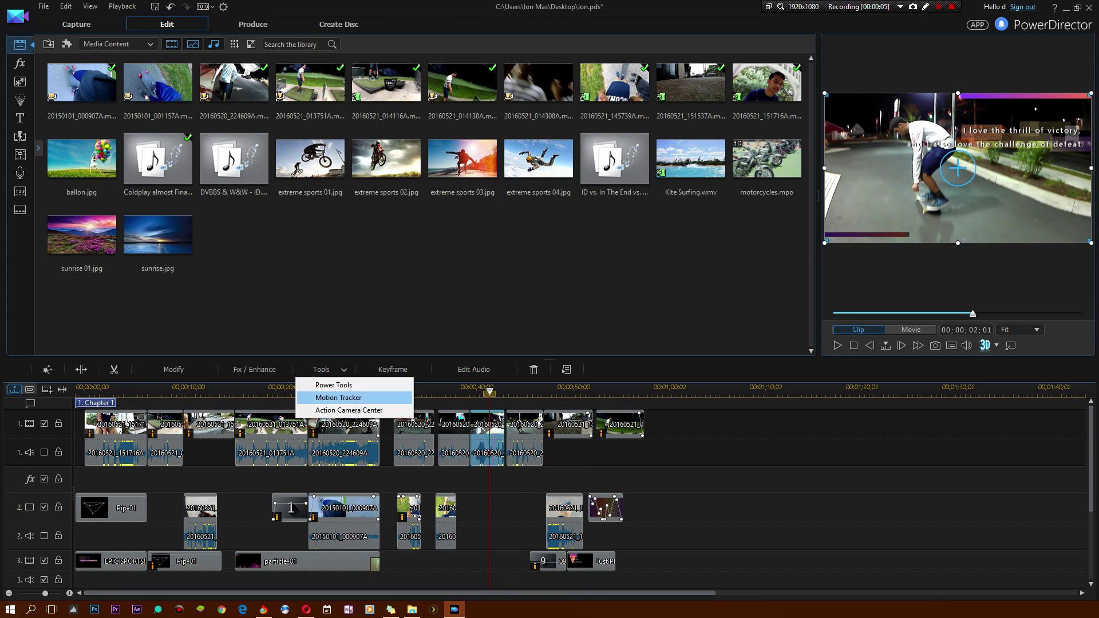
{"action": "left_click", "coordinate": [349, 397]}
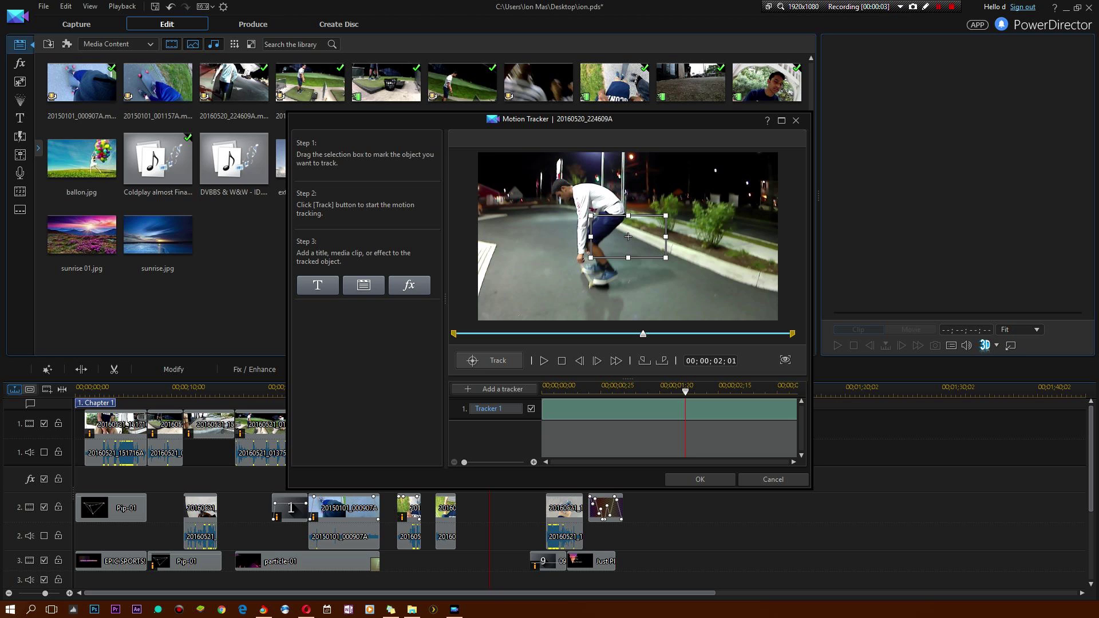
Step: Frame the skateboard with Tracker 1's box and run tracking from 00:02:01 onward
{"action": "left_click_drag", "start_coordinate": [628, 236], "coordinate": [590, 274]}
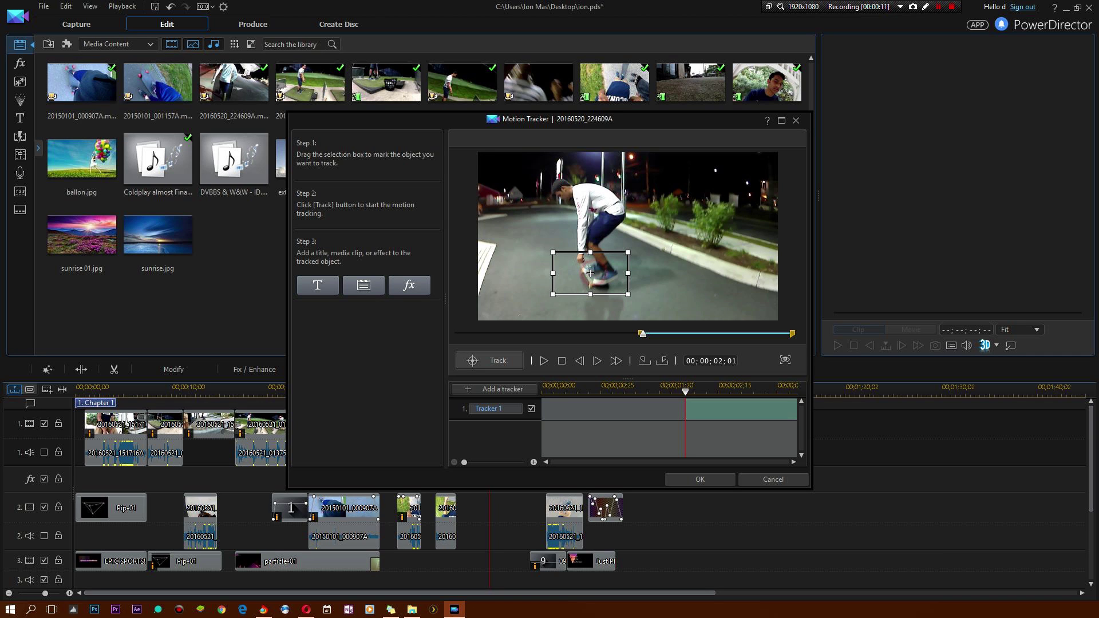
{"action": "left_click", "coordinate": [491, 360]}
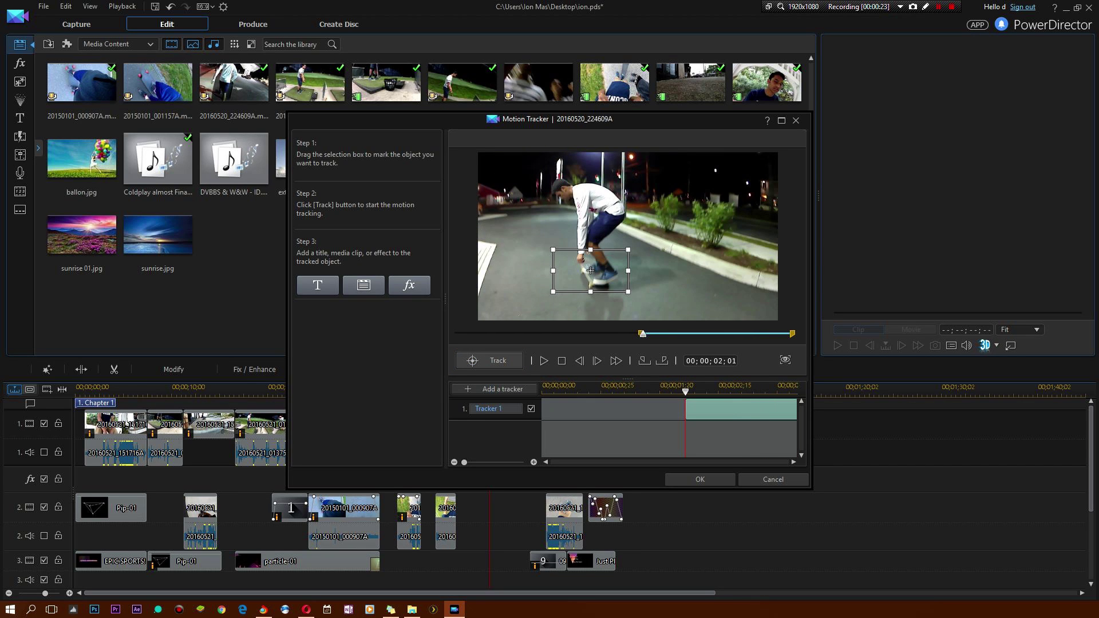
Step: Attach a 'FUZZY' title to the tracked object and place it beside the skateboard
{"action": "left_click", "coordinate": [317, 285]}
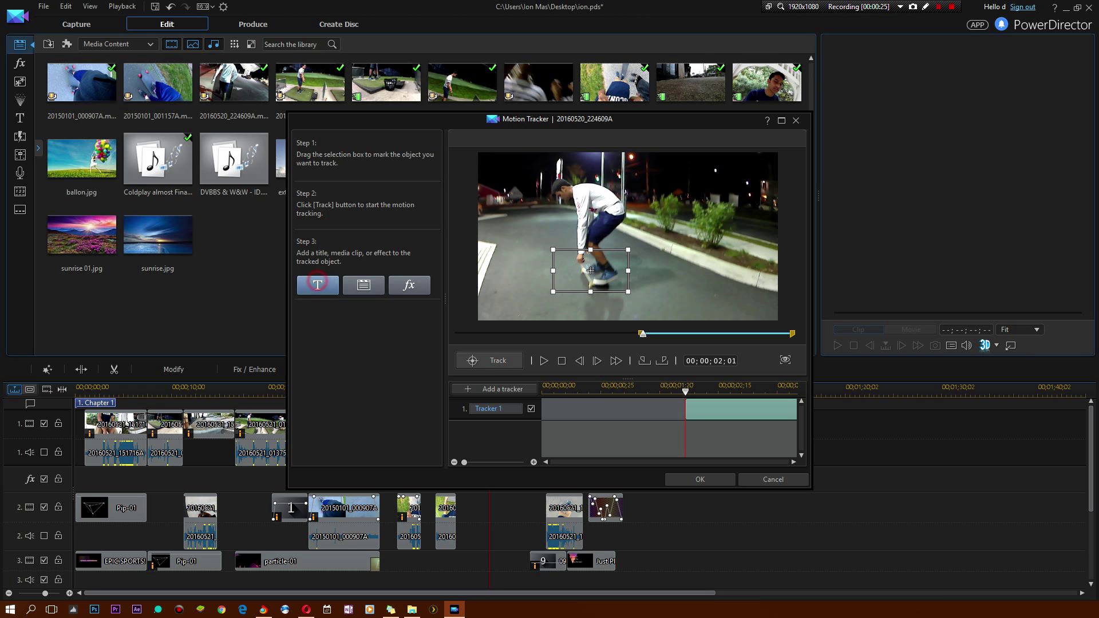
{"action": "left_click", "coordinate": [330, 319]}
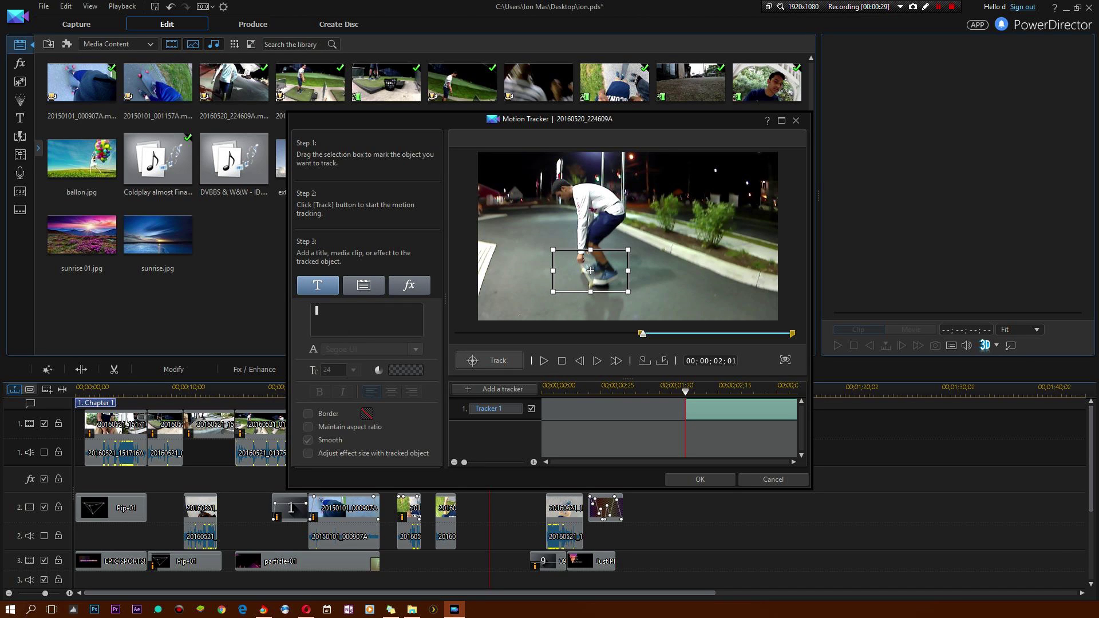
{"action": "type", "text": "FUZZY"}
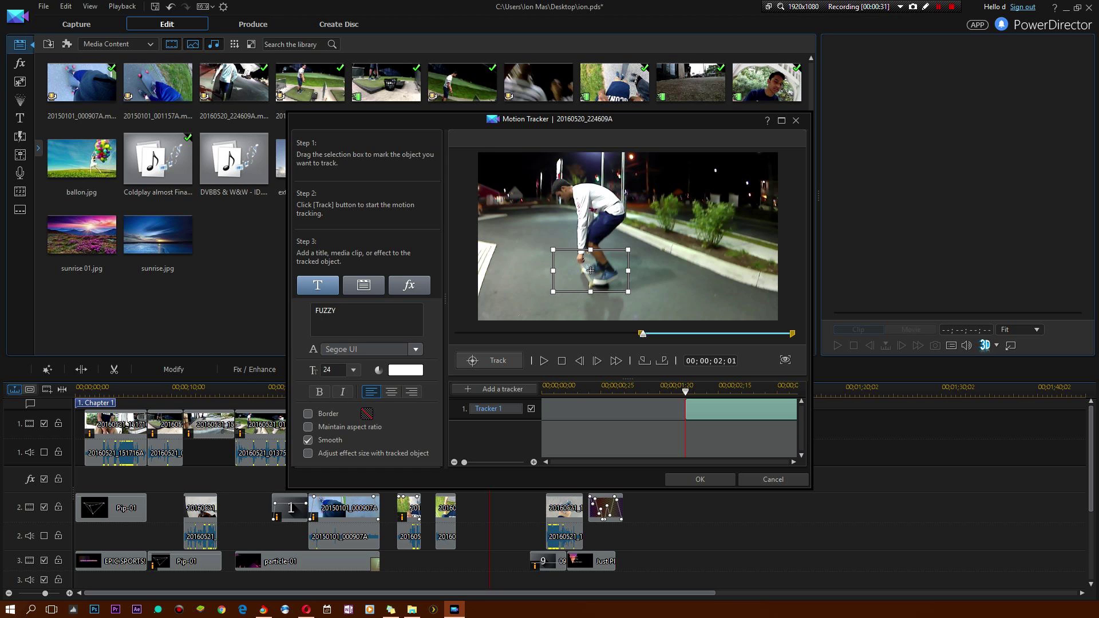
{"action": "left_click_drag", "start_coordinate": [598, 232], "coordinate": [677, 283]}
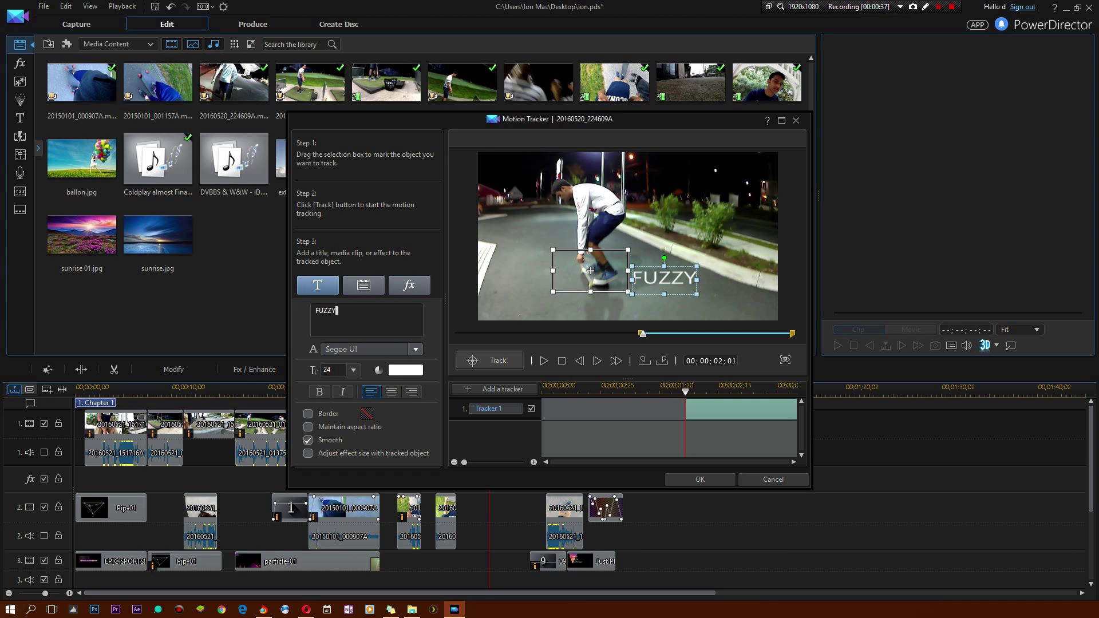
Step: Set the title to Segoe UI Black size 24, scale it with the object, and preview
{"action": "left_click", "coordinate": [416, 349]}
{"action": "left_click", "coordinate": [395, 391]}
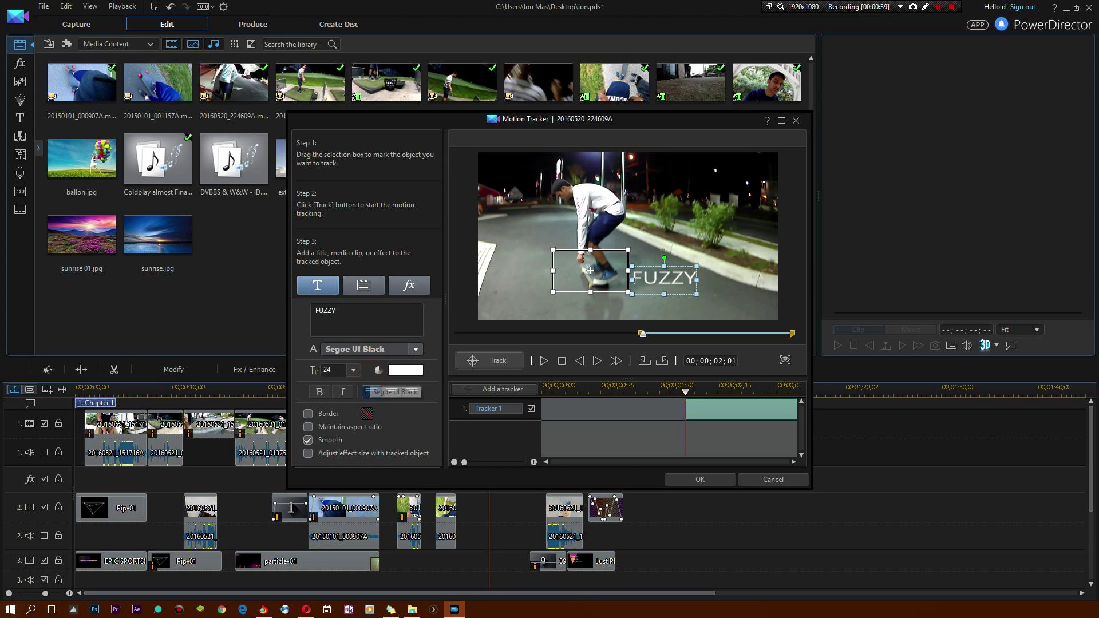
{"action": "left_click", "coordinate": [353, 370]}
{"action": "left_click", "coordinate": [353, 370]}
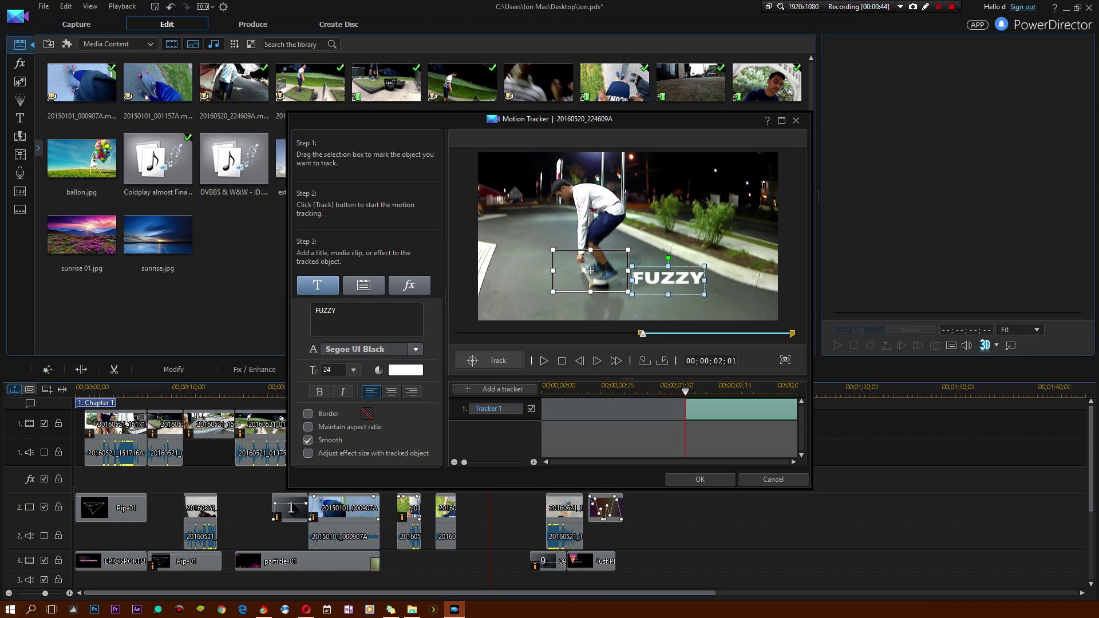
{"action": "left_click", "coordinate": [308, 454]}
{"action": "left_click", "coordinate": [308, 454]}
{"action": "left_click", "coordinate": [308, 453]}
{"action": "left_click", "coordinate": [544, 360]}
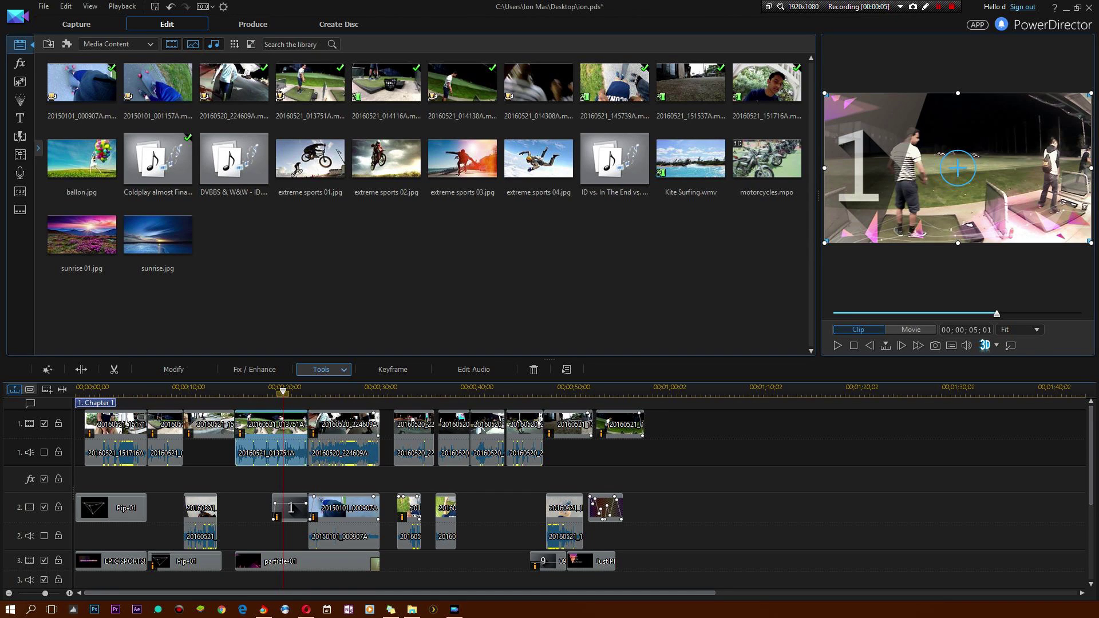
Step: Open Action Camera Center from the clip tools for golf clip 20160521_013751A
{"action": "left_click", "coordinate": [323, 369]}
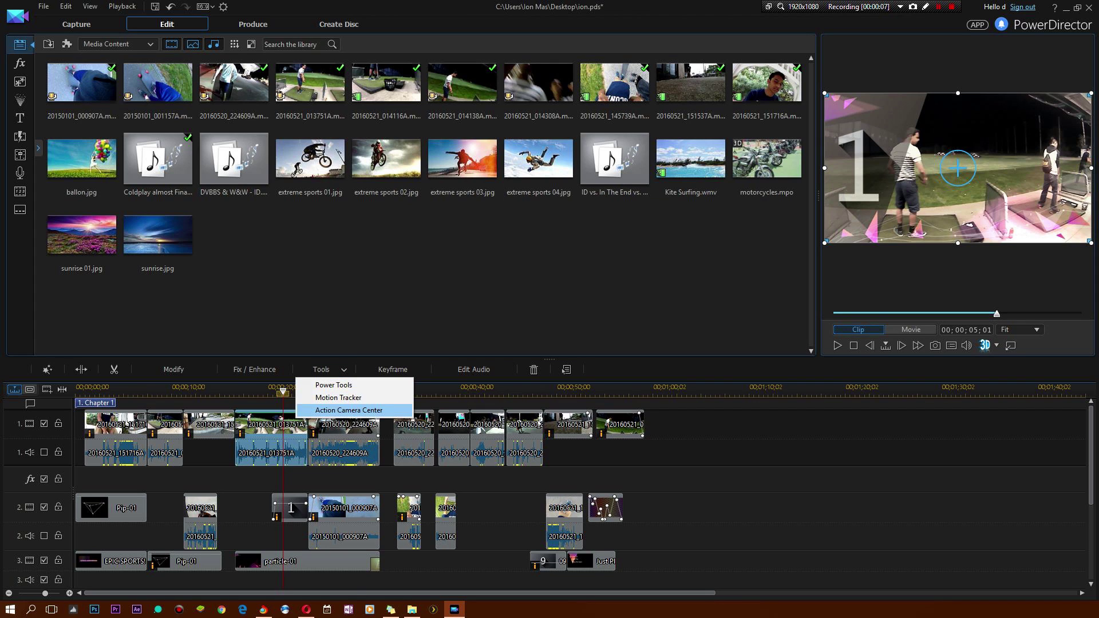
{"action": "left_click", "coordinate": [367, 410]}
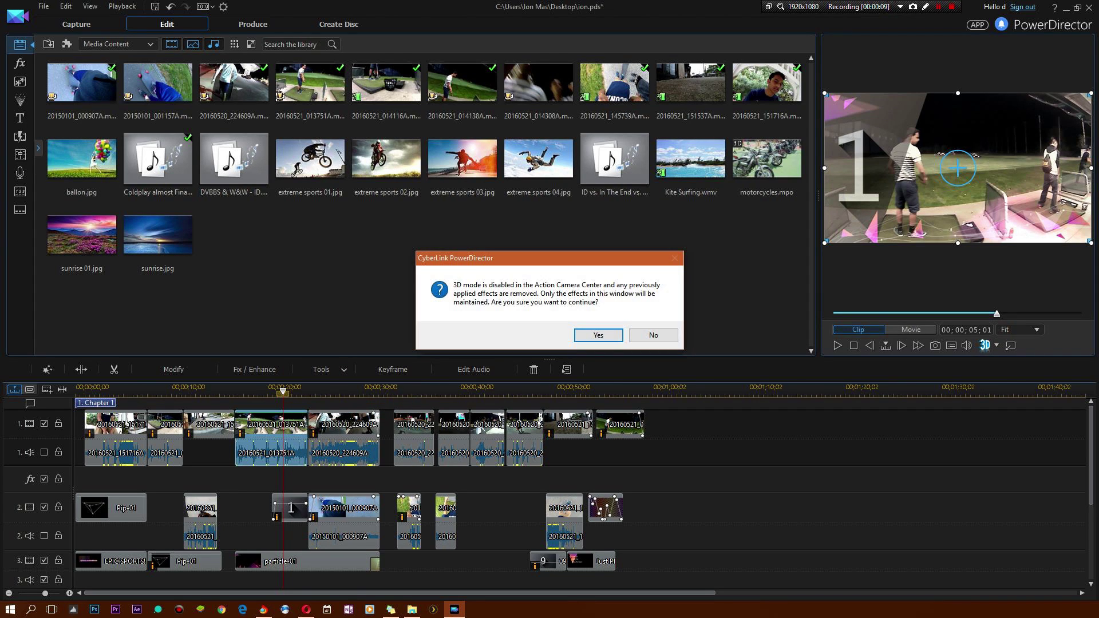
{"action": "left_click", "coordinate": [598, 335]}
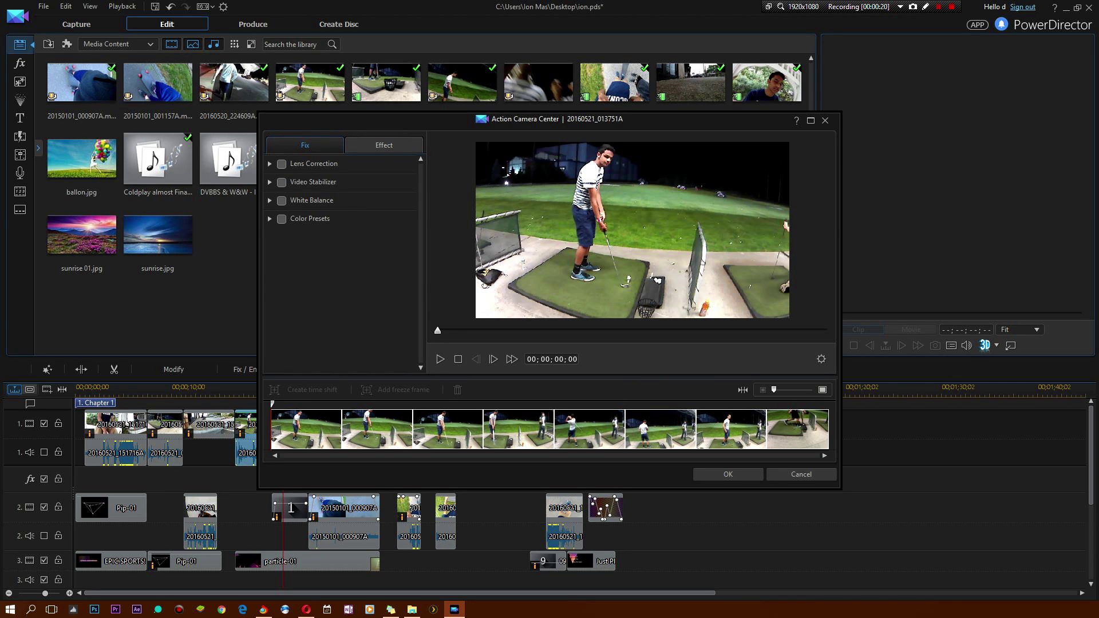
Step: Enable lens correction using maker JVC and the JVC GC-XA1 camera model profile
{"action": "left_click", "coordinate": [270, 164]}
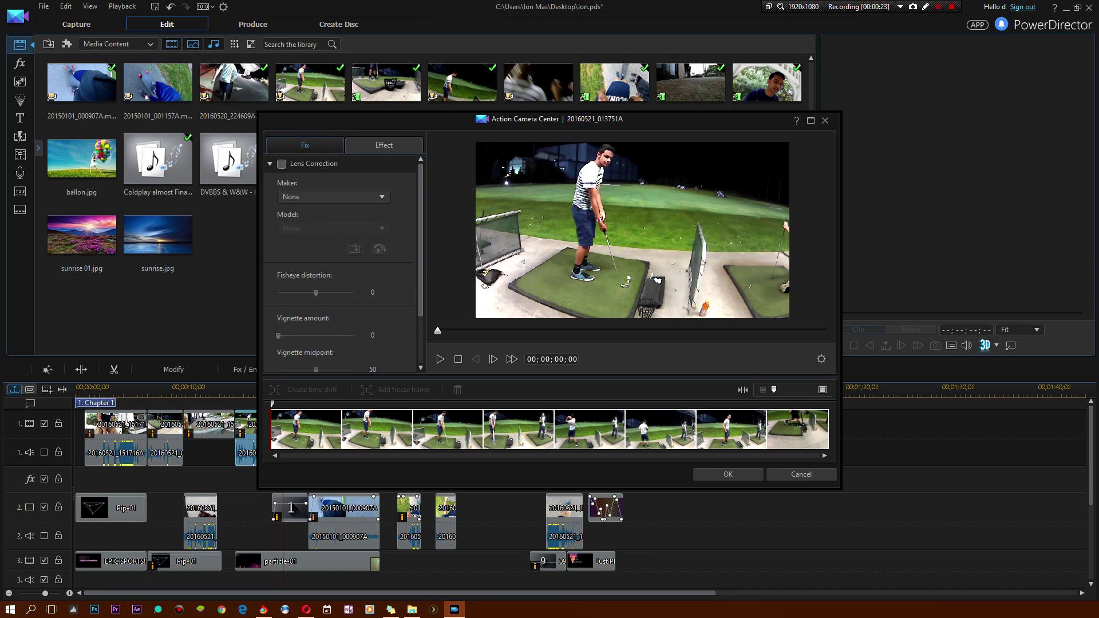
{"action": "left_click", "coordinate": [281, 164]}
{"action": "left_click", "coordinate": [343, 196]}
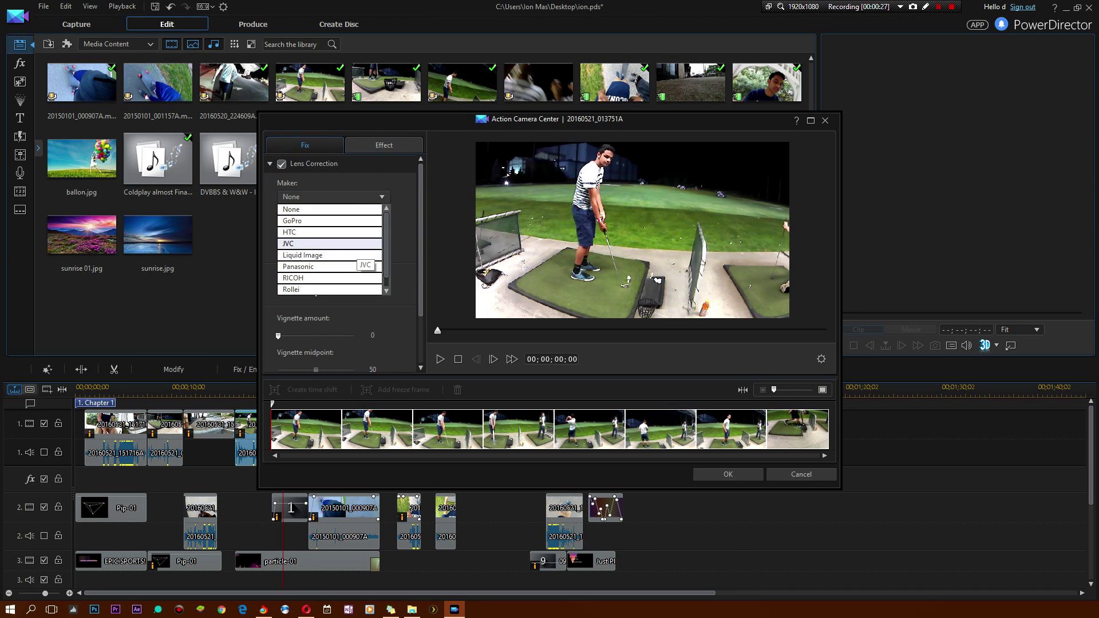
{"action": "left_click", "coordinate": [352, 244]}
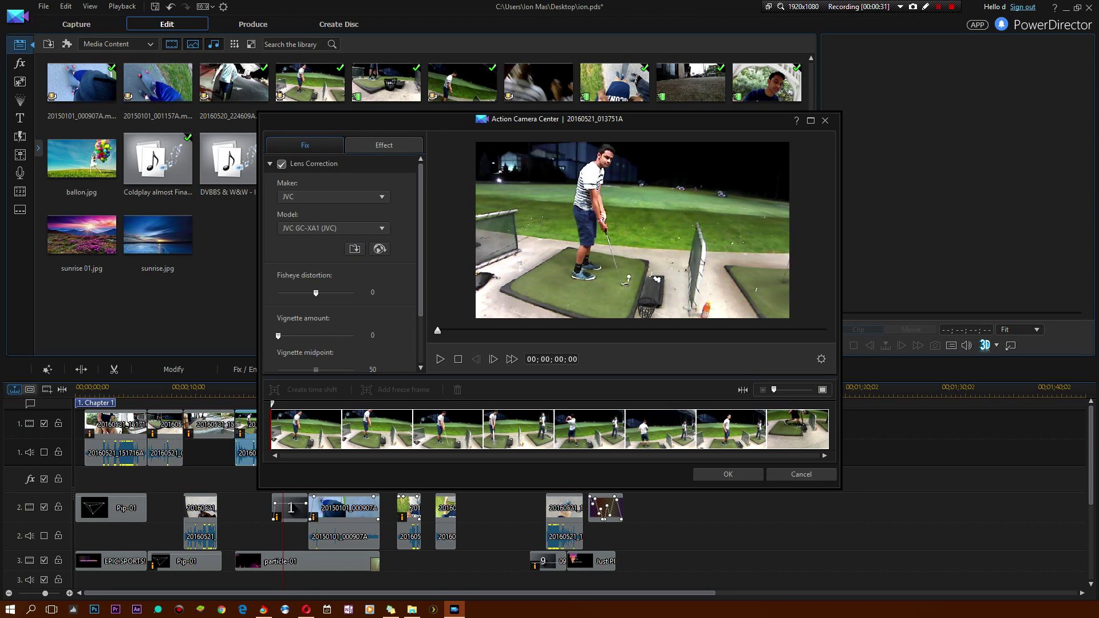
{"action": "left_click", "coordinate": [343, 227]}
{"action": "left_click", "coordinate": [320, 241]}
{"action": "left_click", "coordinate": [344, 196]}
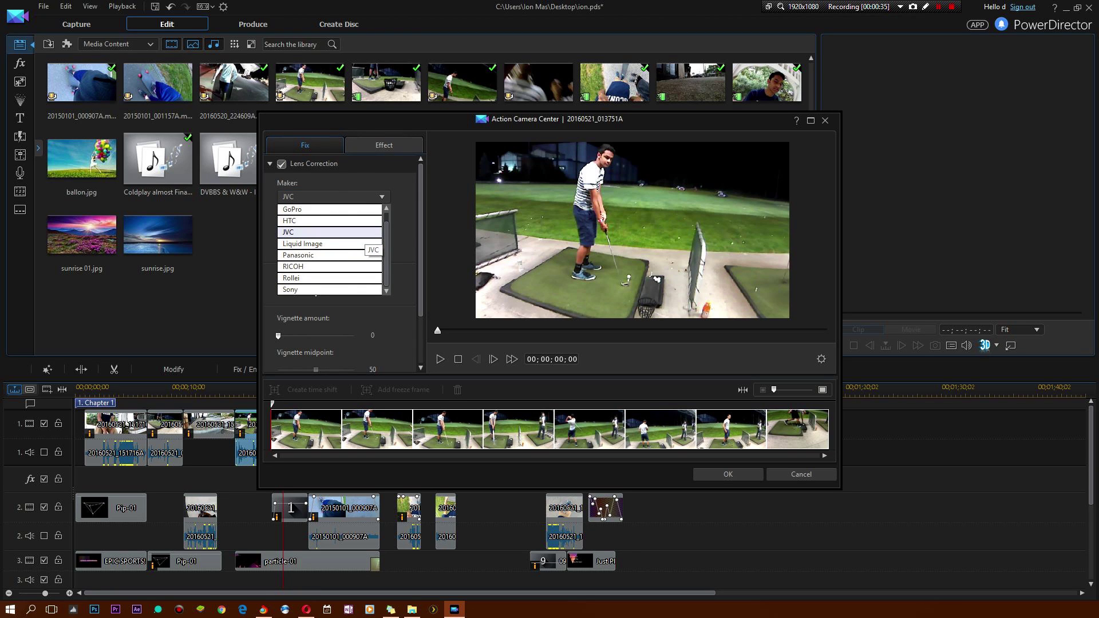
{"action": "left_click", "coordinate": [409, 272]}
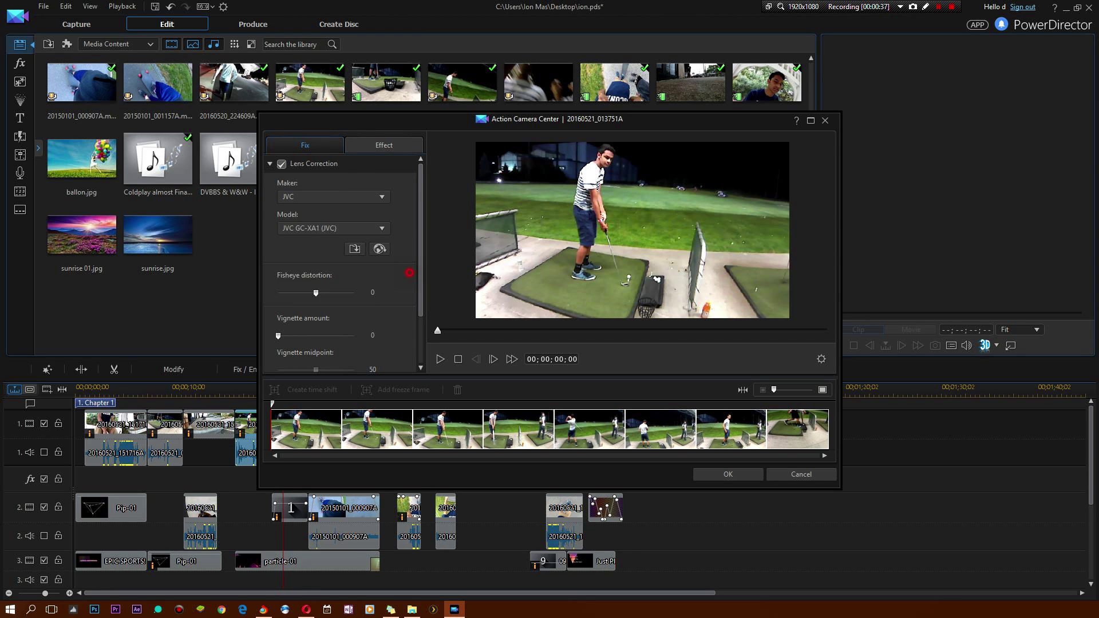
{"action": "scroll", "coordinate": [342, 263], "scroll_direction": "down", "scroll_amount": 3}
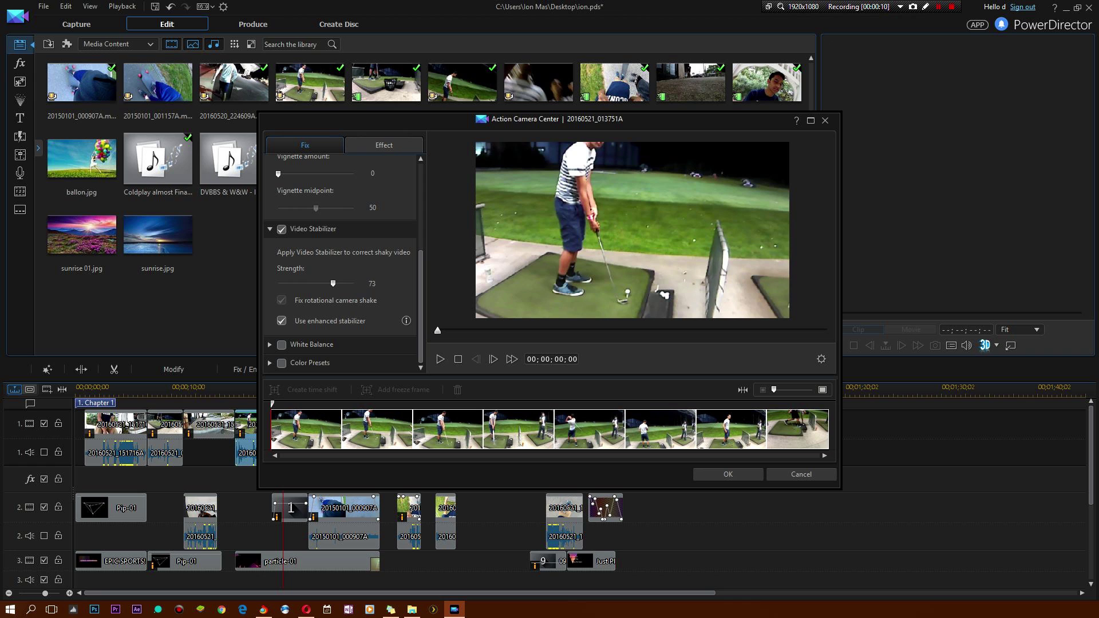
Step: Turn off the enhanced stabilizer to use rotational shake correction, then play the preview
{"action": "left_click", "coordinate": [282, 320]}
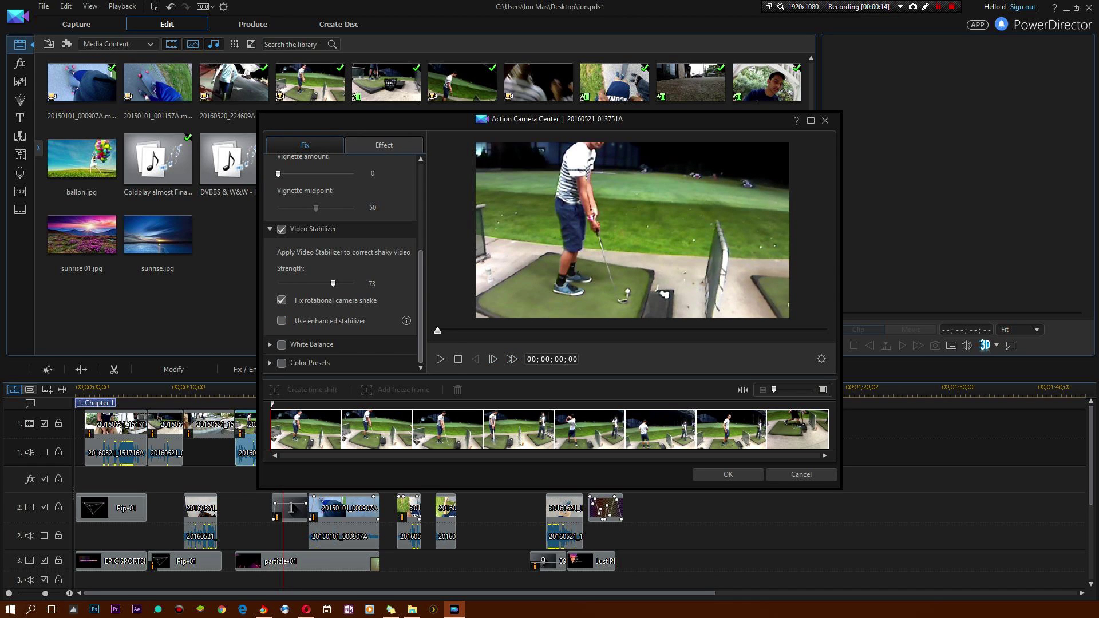
{"action": "left_click", "coordinate": [440, 359]}
Step: Turn on White Balance, then look over the Replay and Speed and Freeze Frame options
{"action": "left_click", "coordinate": [282, 345]}
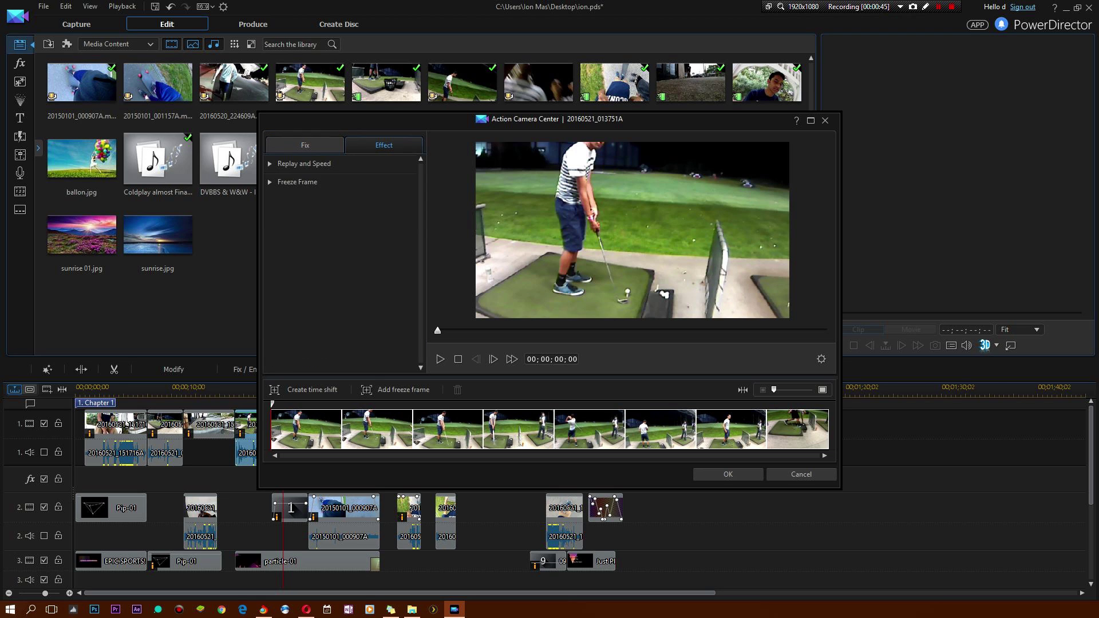
{"action": "left_click", "coordinate": [270, 164]}
{"action": "scroll", "coordinate": [340, 263], "scroll_direction": "down", "scroll_amount": 1}
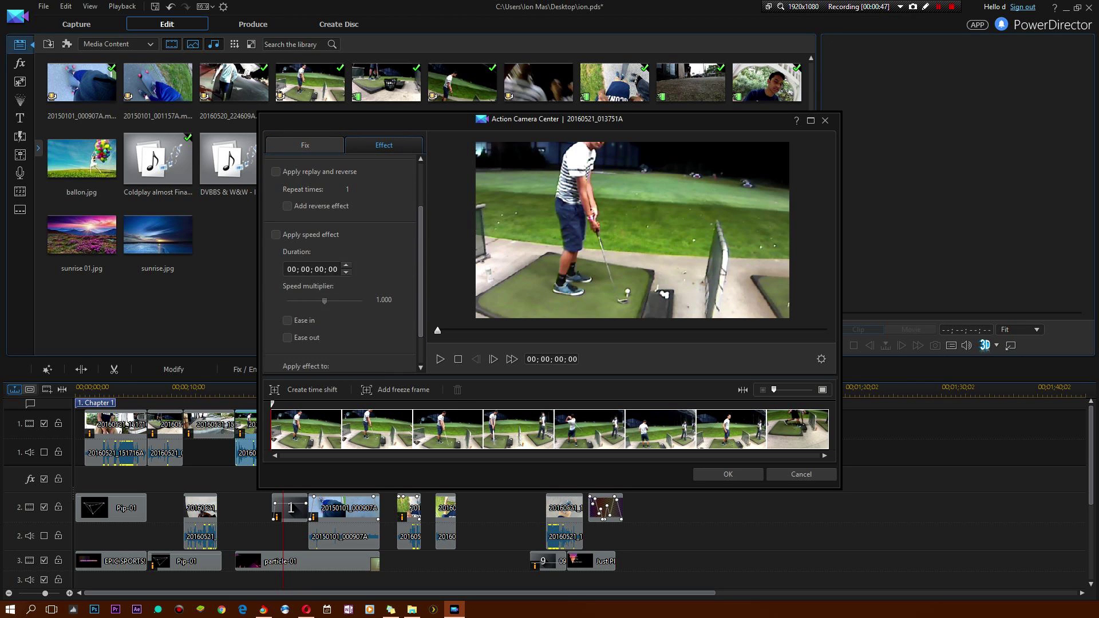
{"action": "scroll", "coordinate": [341, 263], "scroll_direction": "up", "scroll_amount": 2}
{"action": "left_click", "coordinate": [269, 163]}
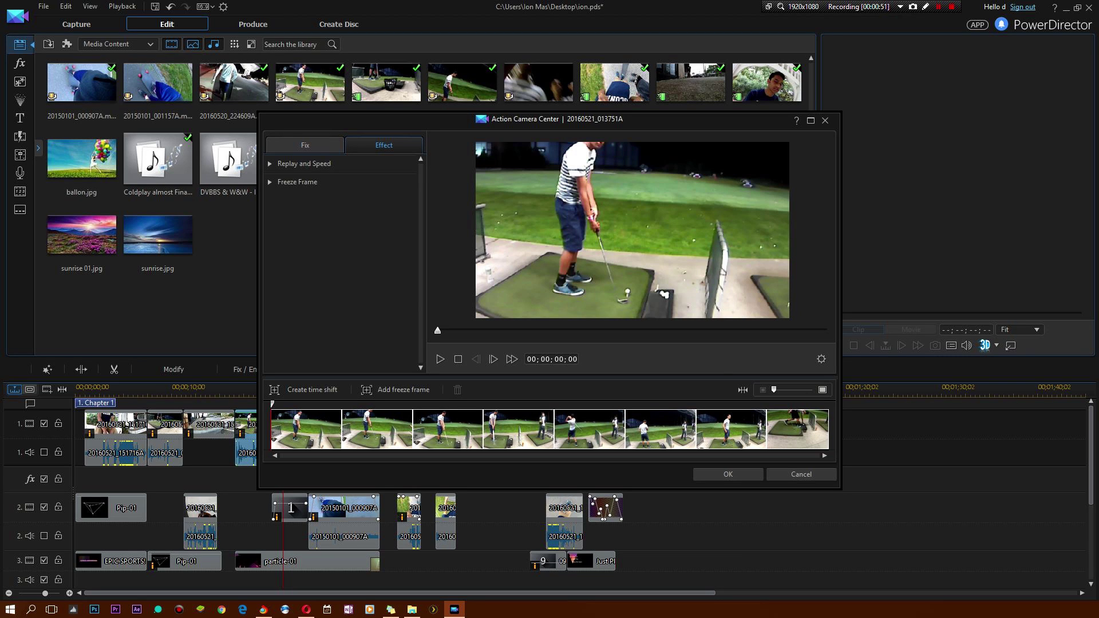
{"action": "left_click", "coordinate": [270, 182]}
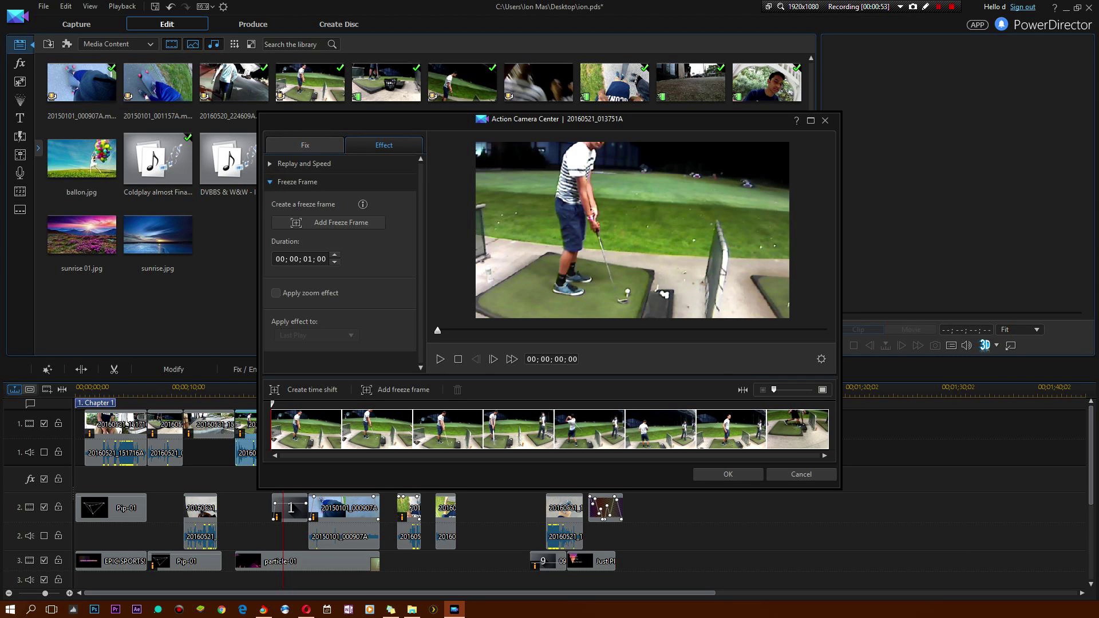
{"action": "left_click", "coordinate": [270, 182]}
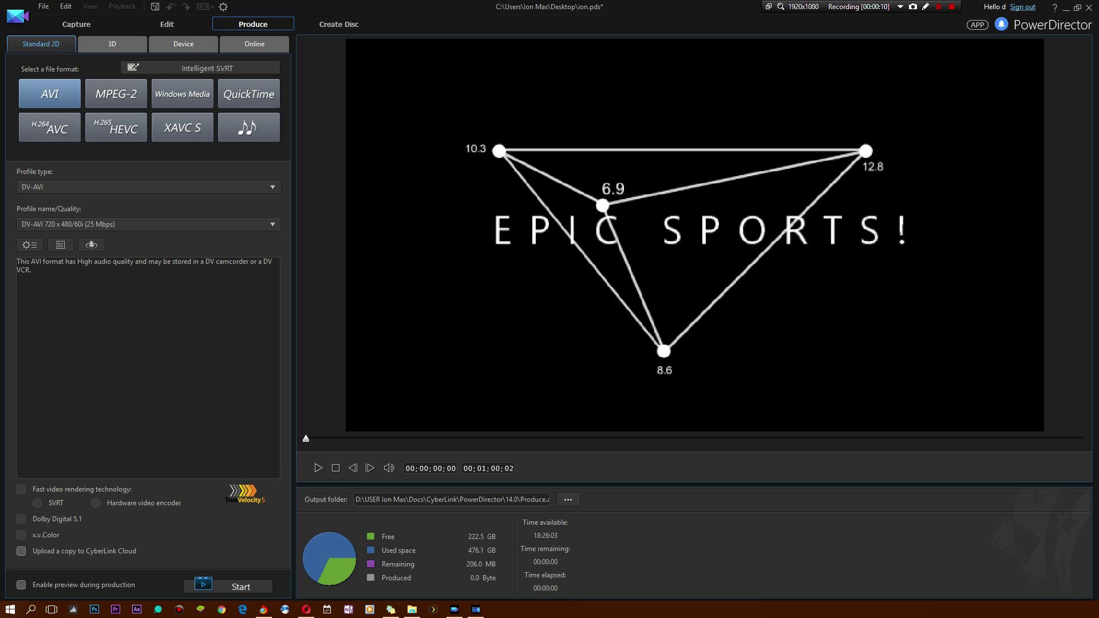
Step: Minimize the PowerDirector editor window to reach the desktop
{"action": "left_click", "coordinate": [1065, 7]}
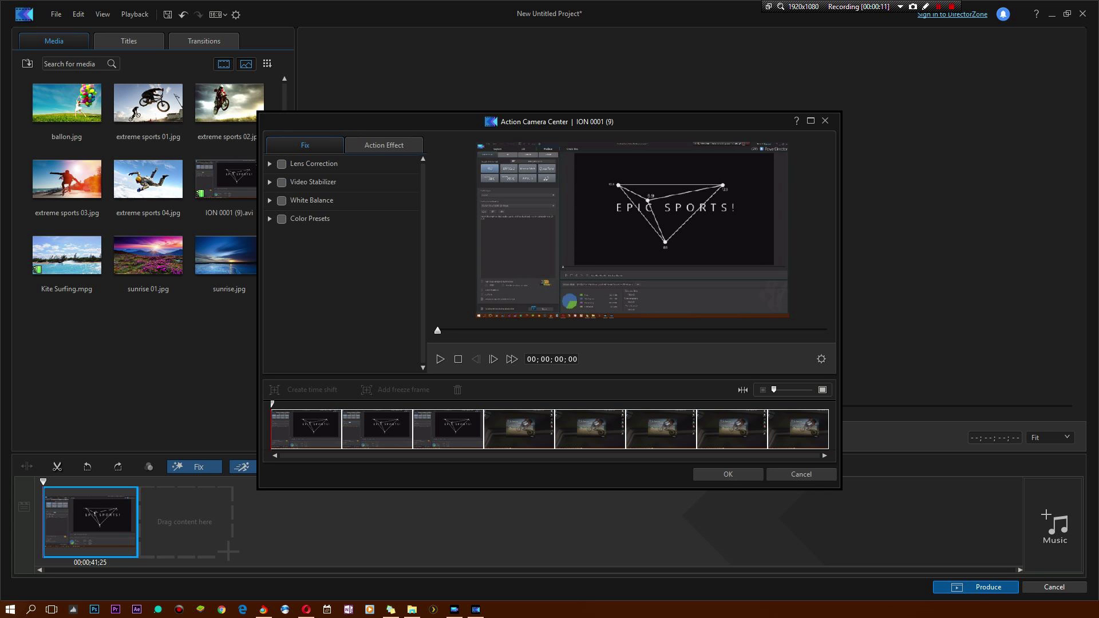
Step: Reopen Action Camera Center, review the Fix and Action Effect tabs, then close it
{"action": "left_click", "coordinate": [825, 121]}
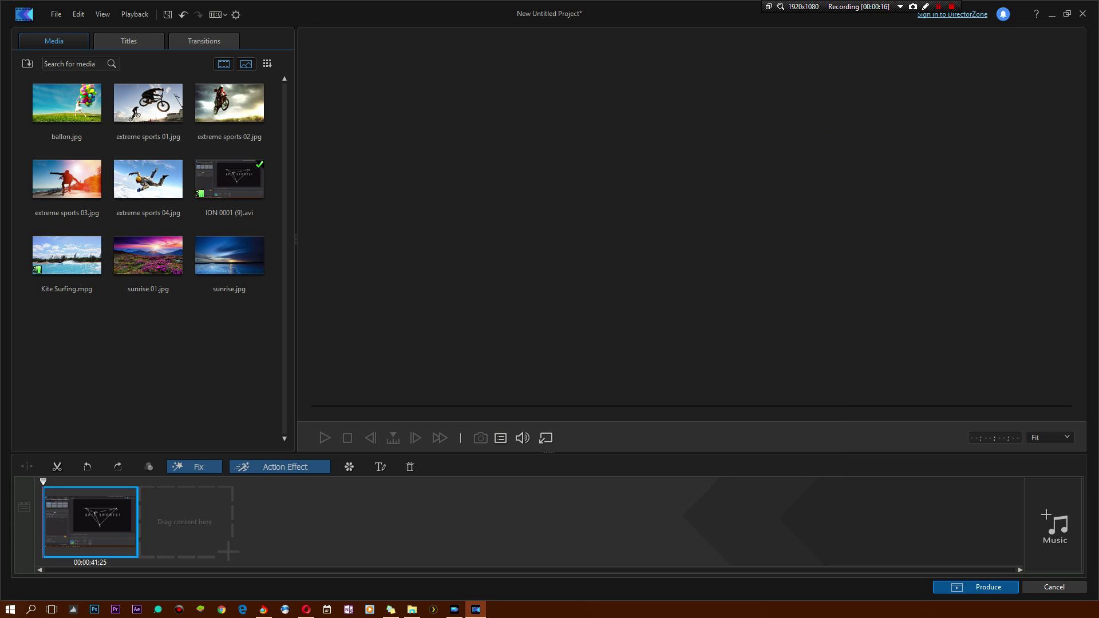
{"action": "left_click", "coordinate": [296, 471]}
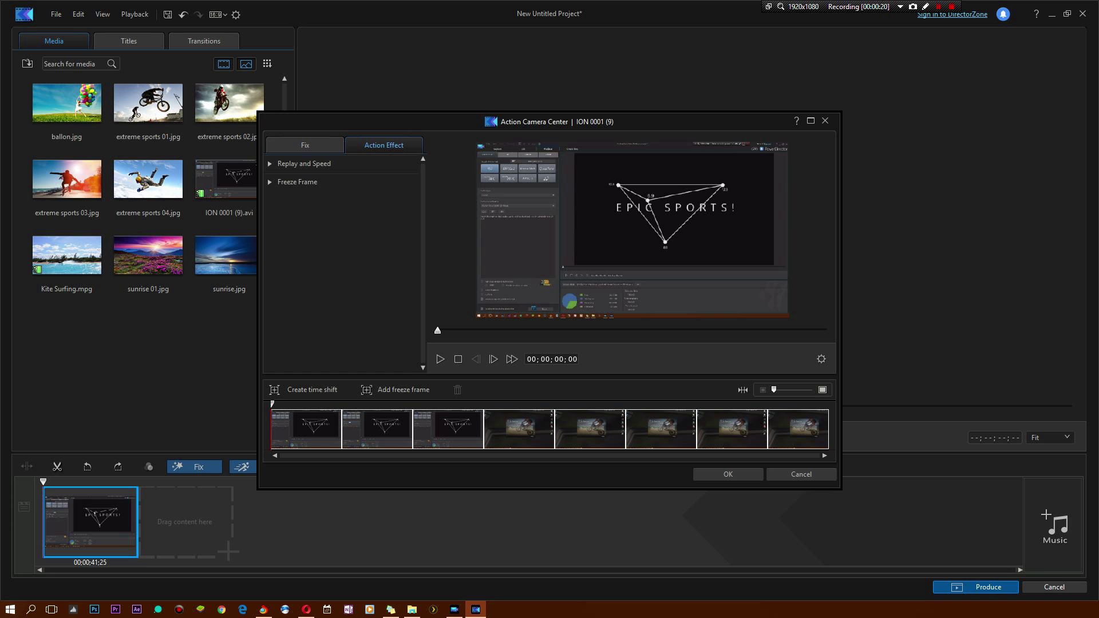
{"action": "left_click", "coordinate": [305, 145]}
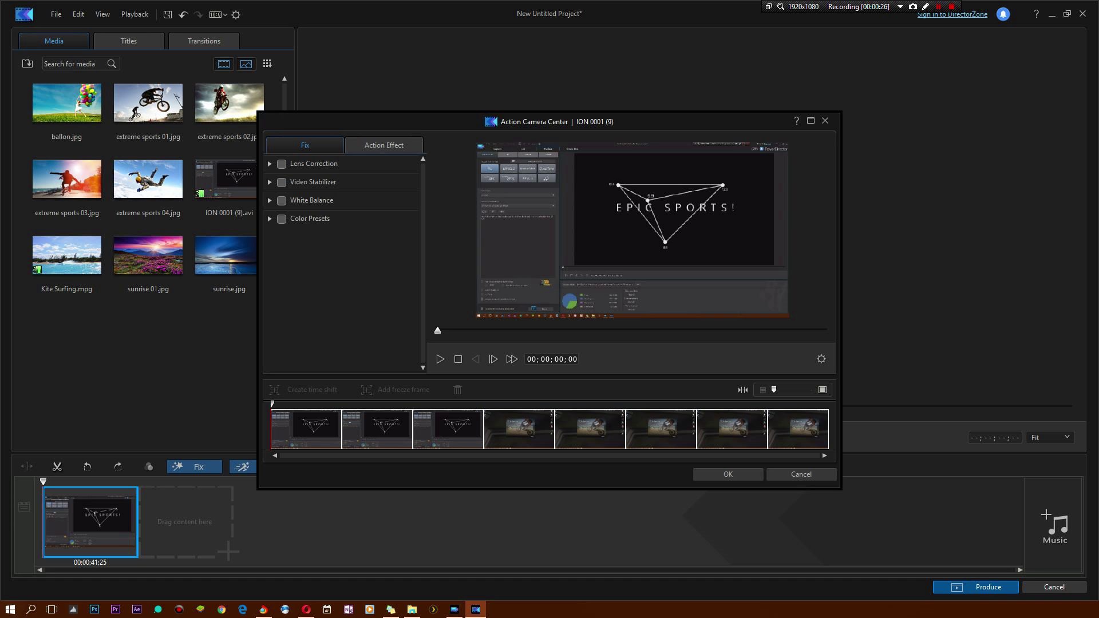
{"action": "left_click", "coordinate": [384, 145]}
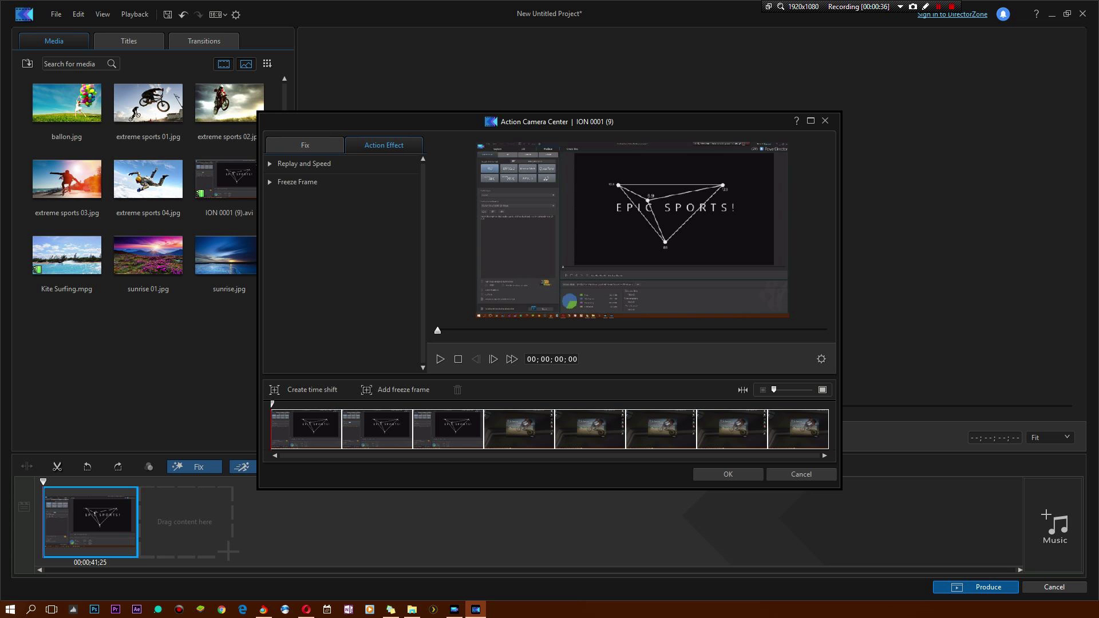
{"action": "left_click", "coordinate": [825, 121]}
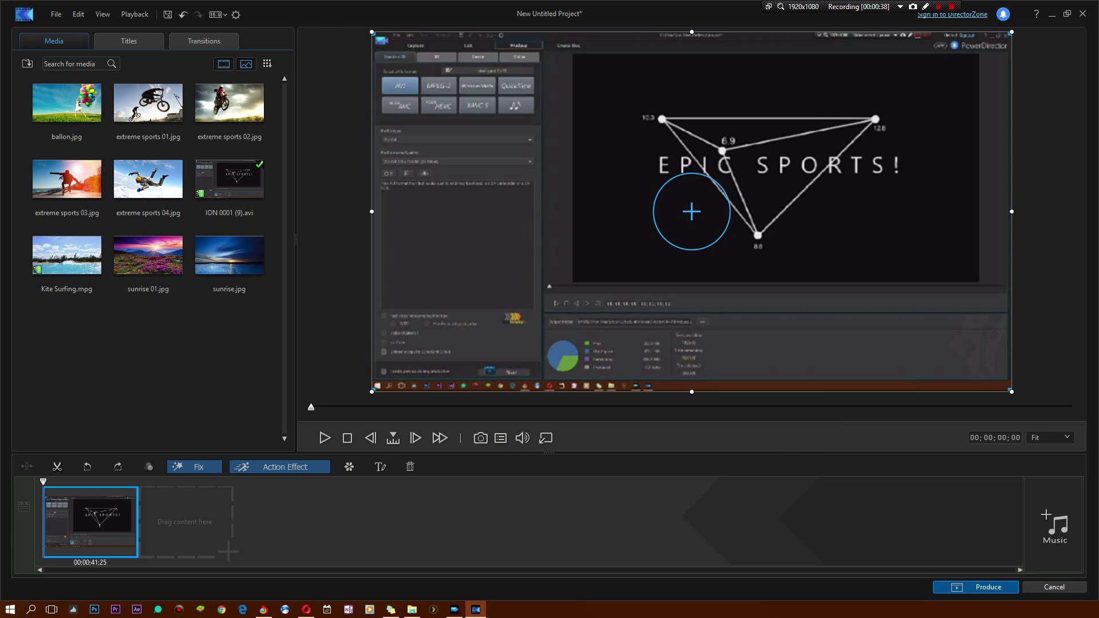